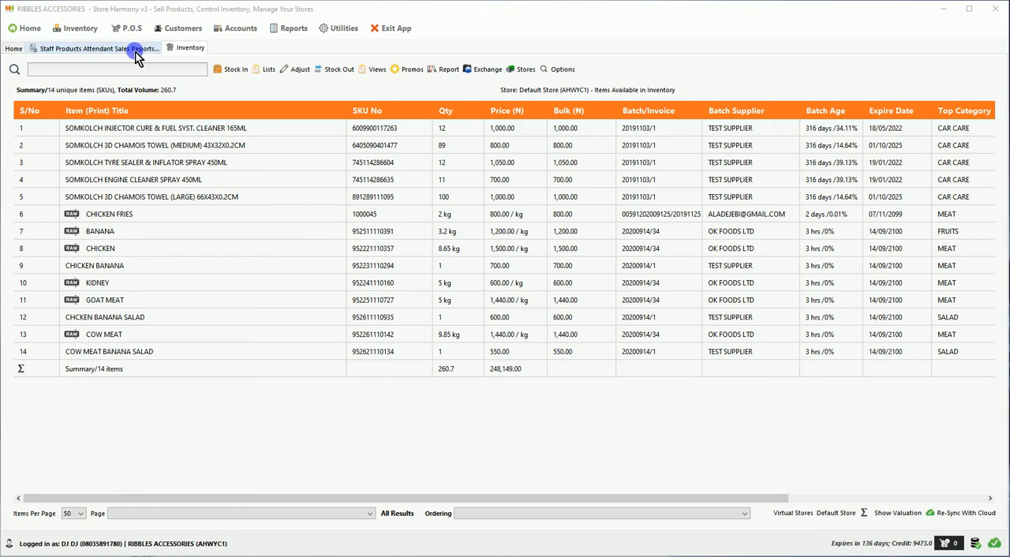
# Open the Product/Service list and bring up the form for creating a service menu item
pyautogui.click(89, 33)
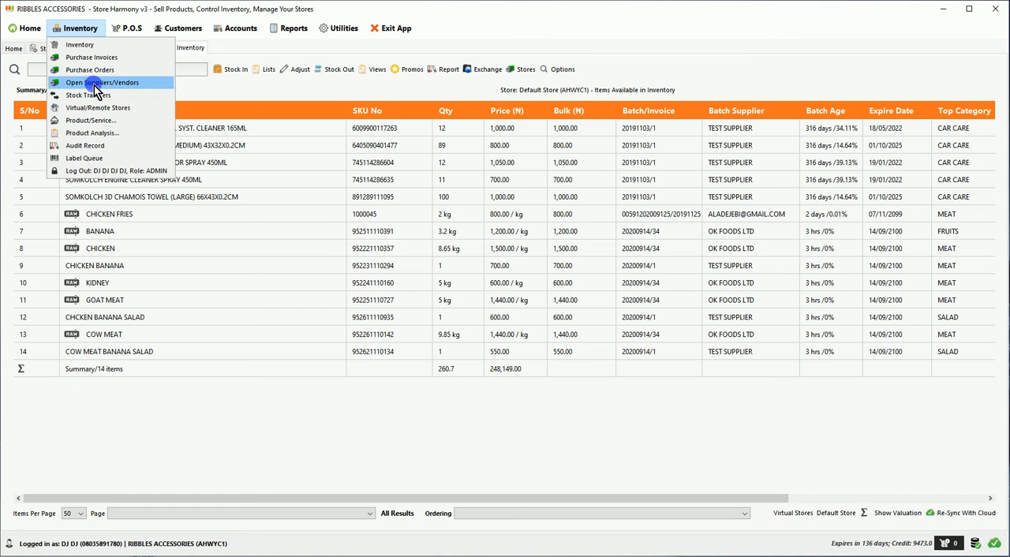
pyautogui.click(84, 124)
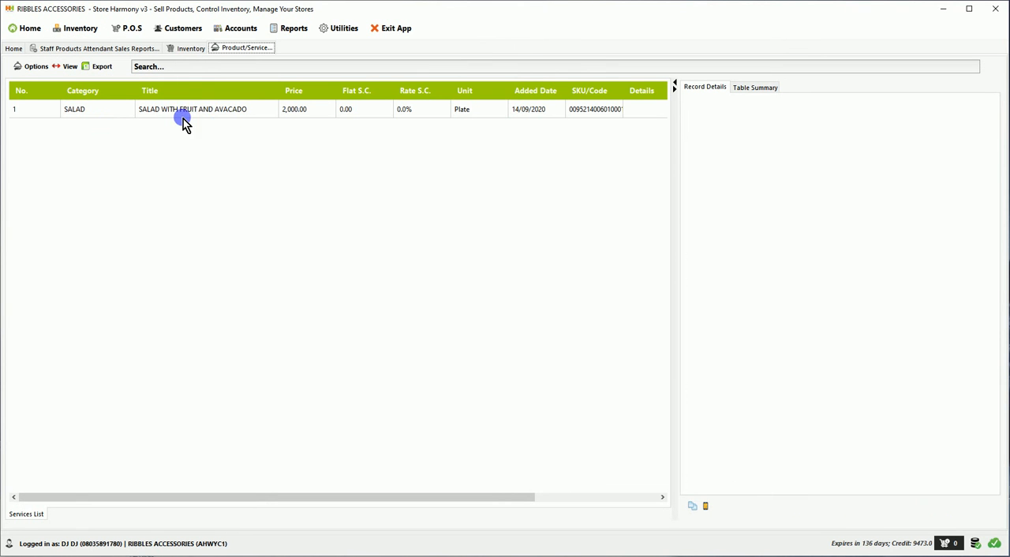
pyautogui.click(39, 70)
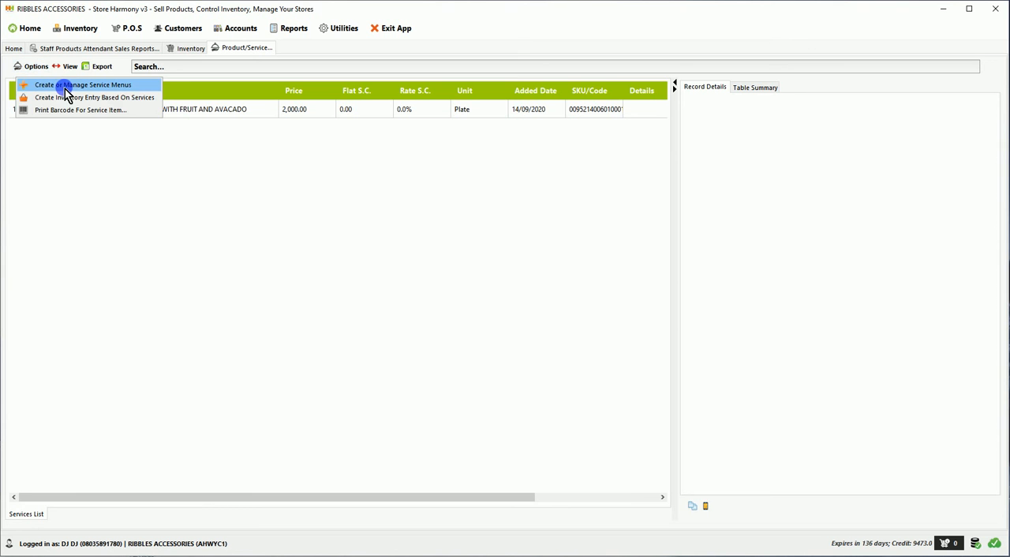
pyautogui.click(86, 85)
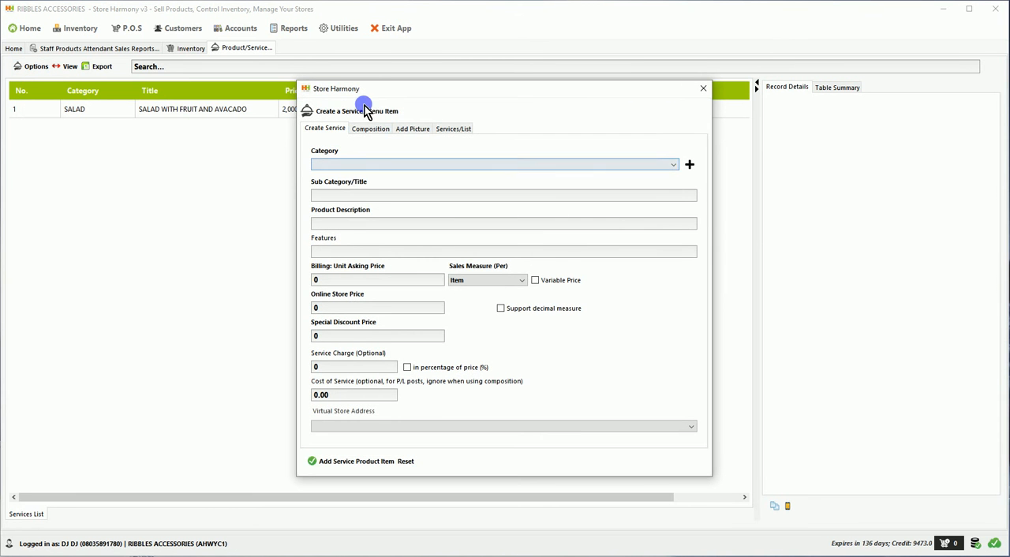
pyautogui.moveTo(371, 90); pyautogui.dragTo(284, 76)
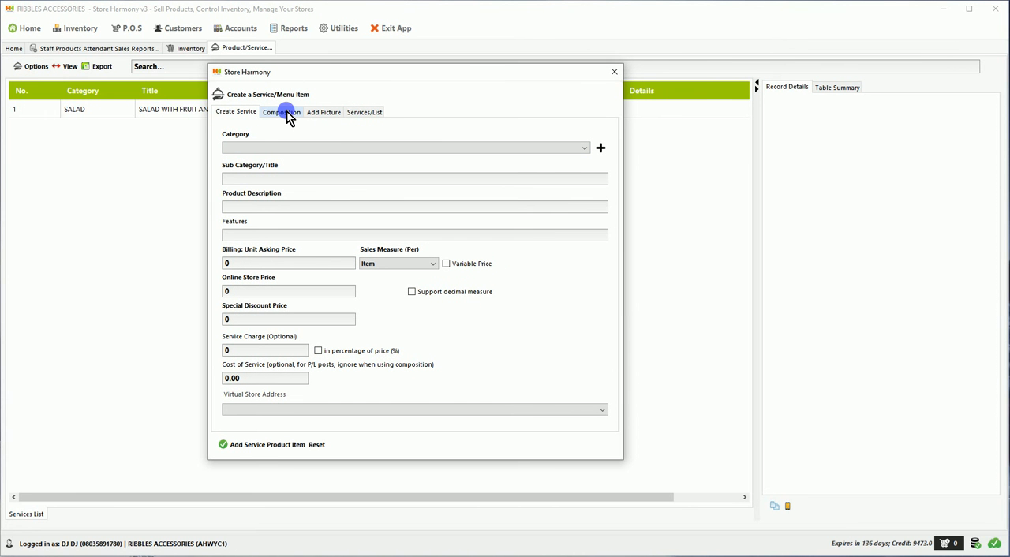
# Put the new service item in the SALAD category and title it "KIDNEY AND PEPPER MIX WITH GINGER"
pyautogui.click(296, 150)
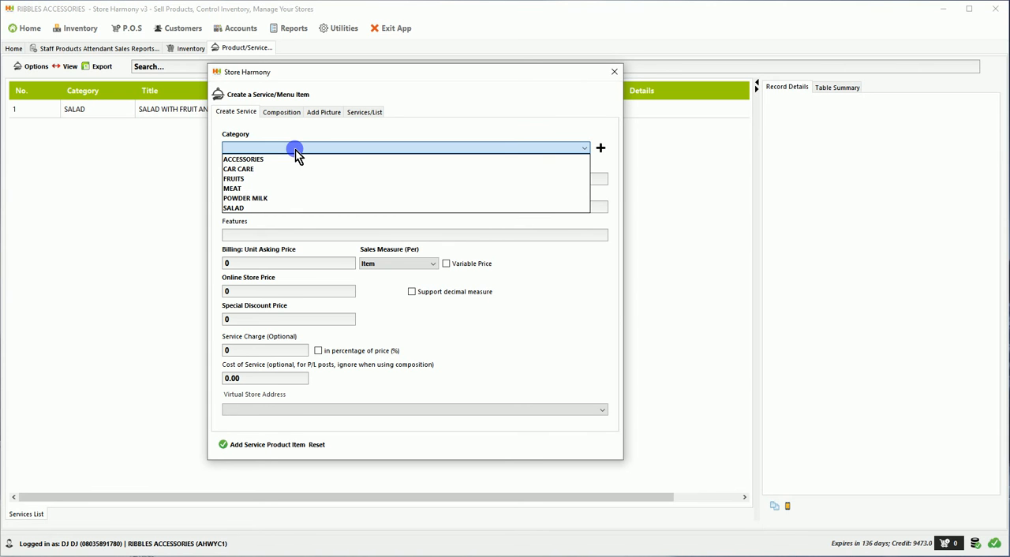
pyautogui.click(287, 207)
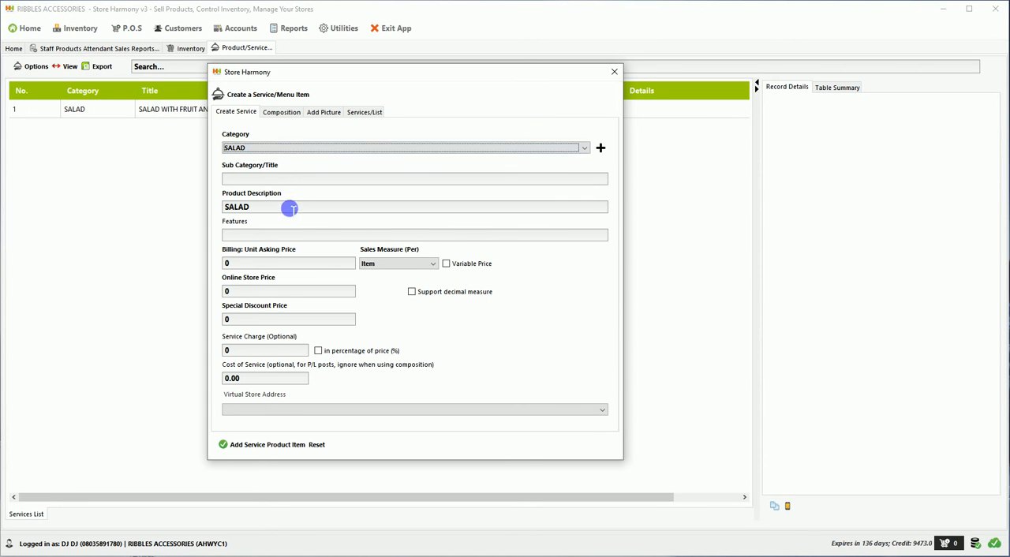
pyautogui.click(290, 182)
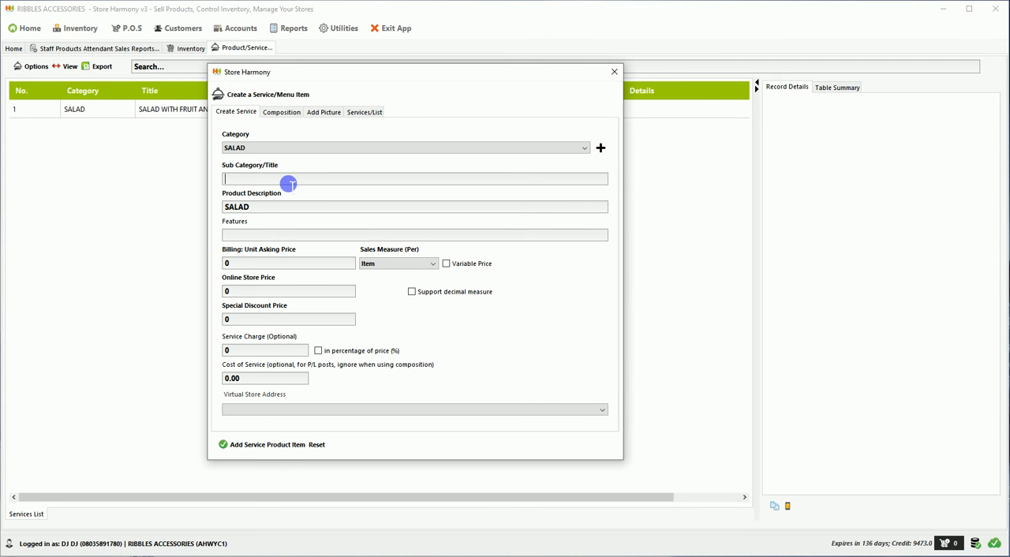
pyautogui.write('KIDNEY AND ')
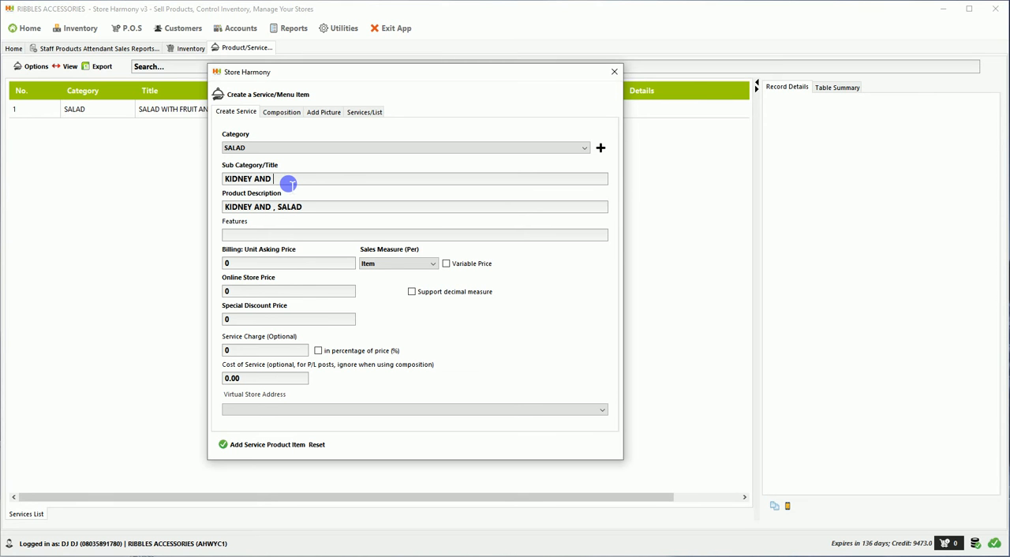
pyautogui.write('PEPPER MI')
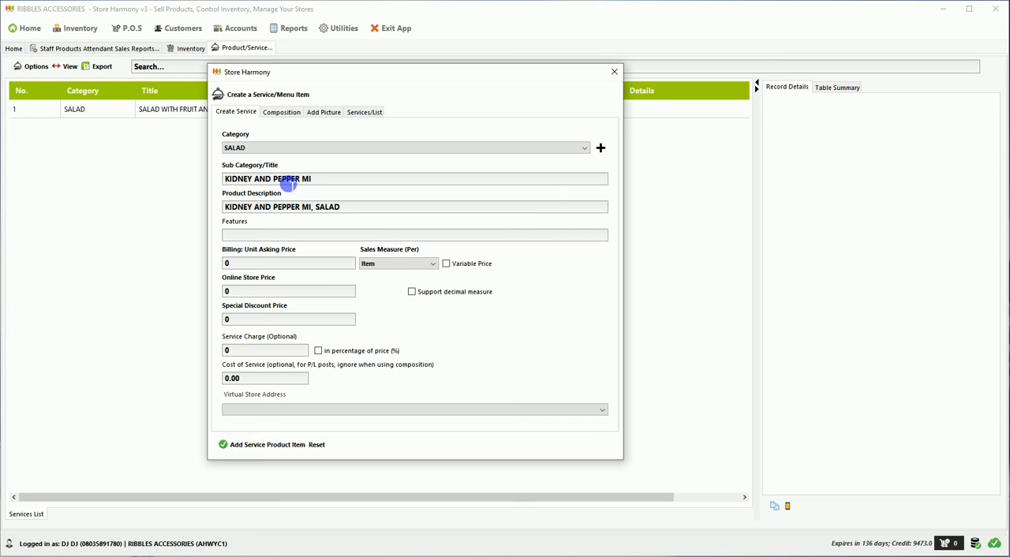
pyautogui.write('X WITH INGE')
pyautogui.press('BackSpace')
pyautogui.press('BackSpace')
pyautogui.press('BackSpace')
pyautogui.press('BackSpace')
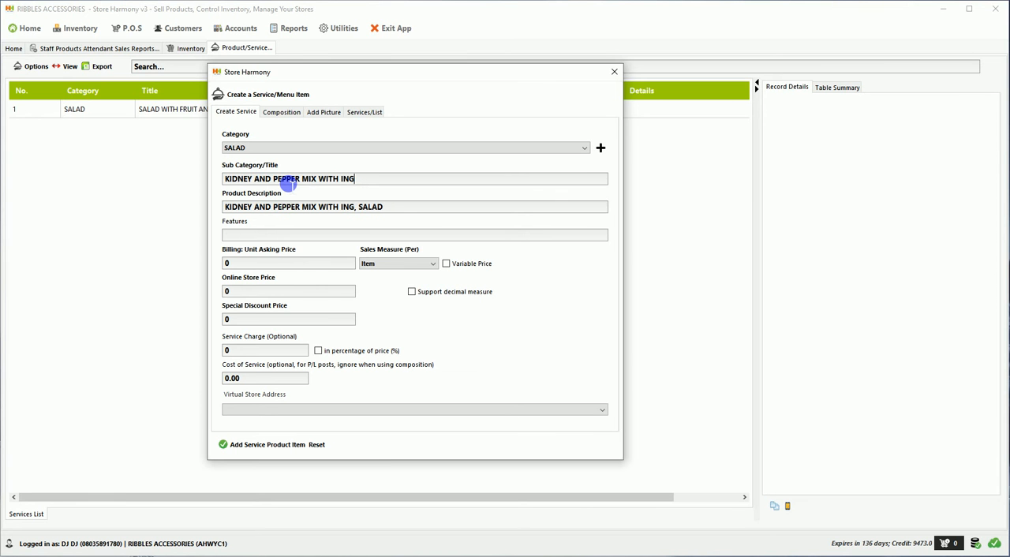
pyautogui.write('GINGER')
# Set the service item's unit asking price to 1500 and its sales measure to Plate
pyautogui.click(251, 268)
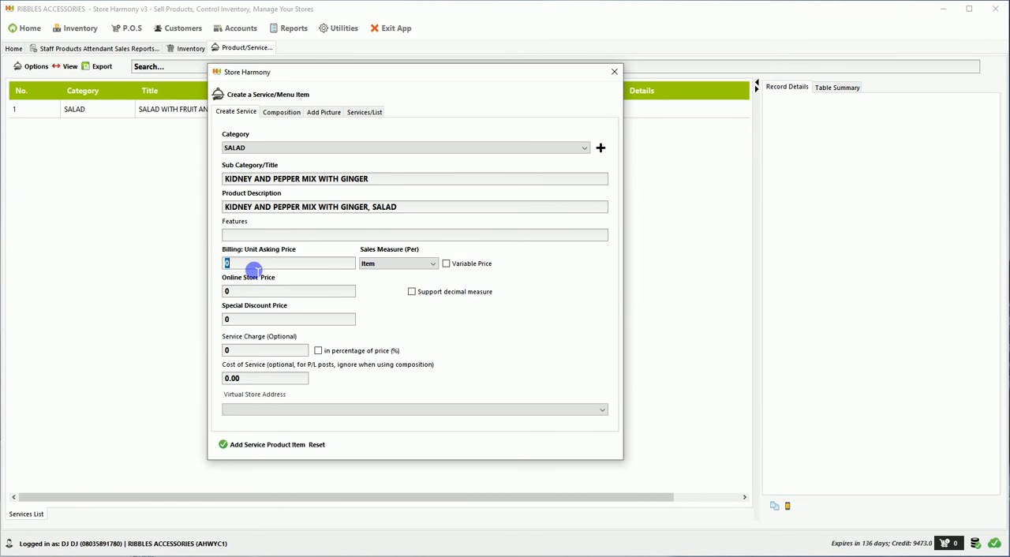
pyautogui.write('16')
pyautogui.write('00')
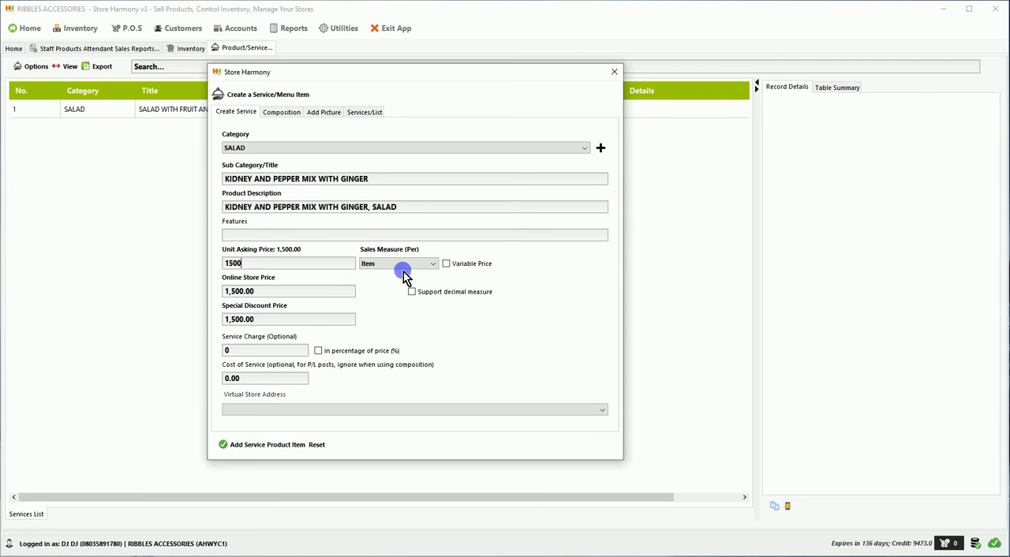
pyautogui.click(394, 266)
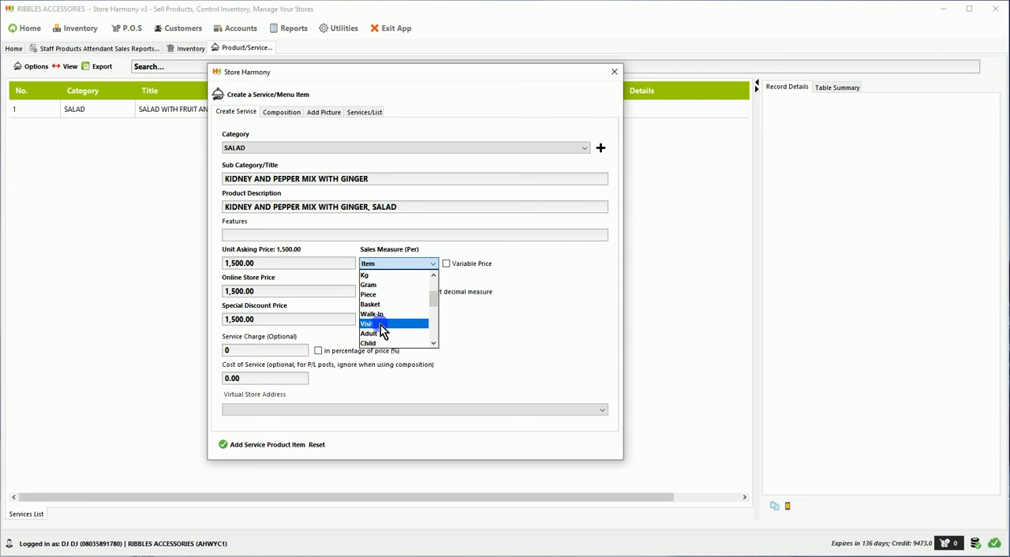
pyautogui.scroll(-1, 381, 303)
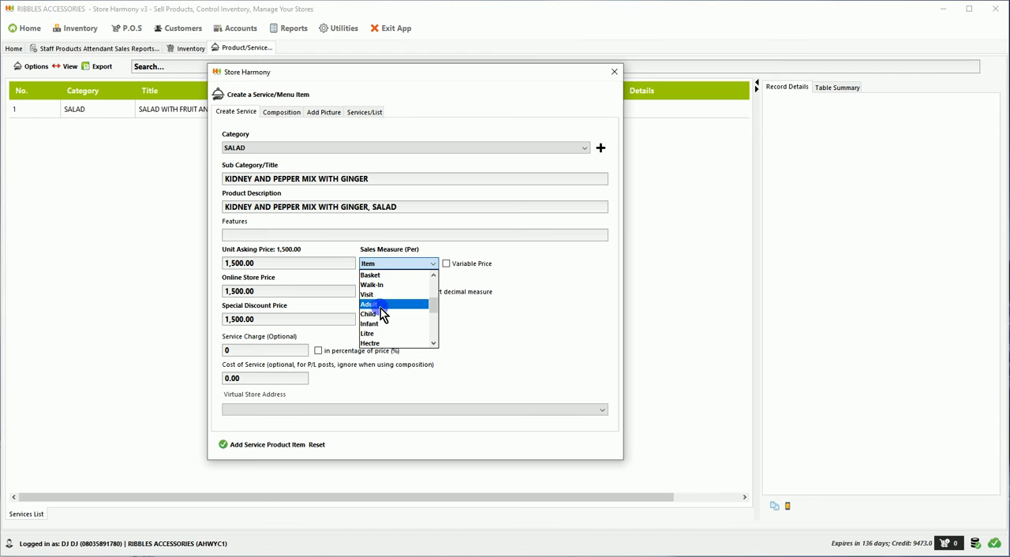
pyautogui.scroll(-2, 382, 312)
pyautogui.click(383, 333)
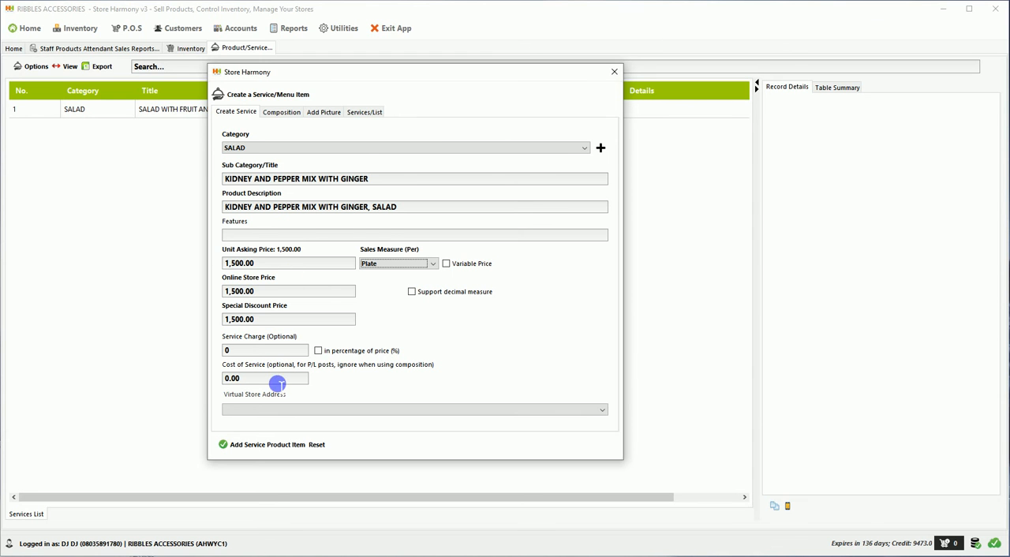
# Add the service product item, confirm it and close the creation form
pyautogui.click(250, 446)
pyautogui.click(407, 334)
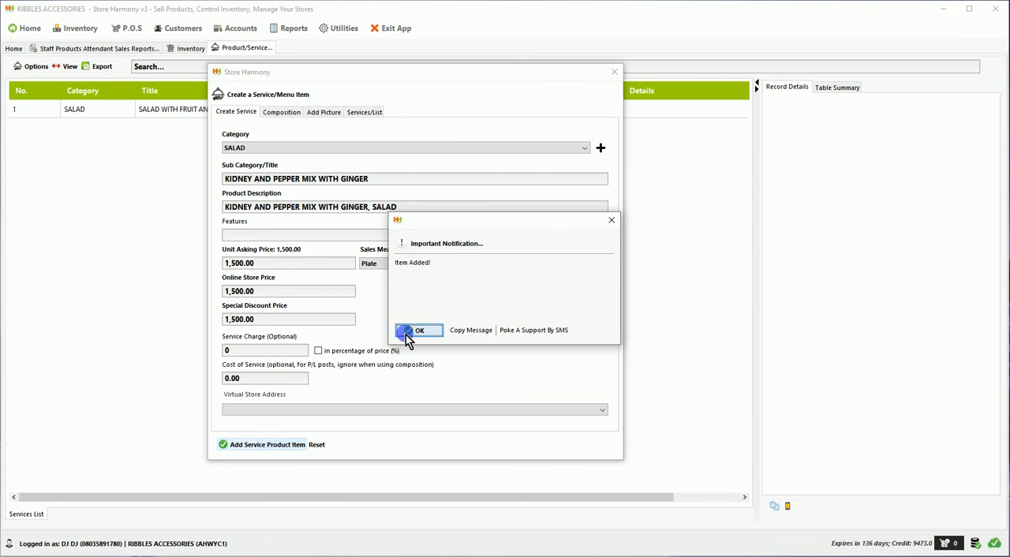
pyautogui.click(614, 72)
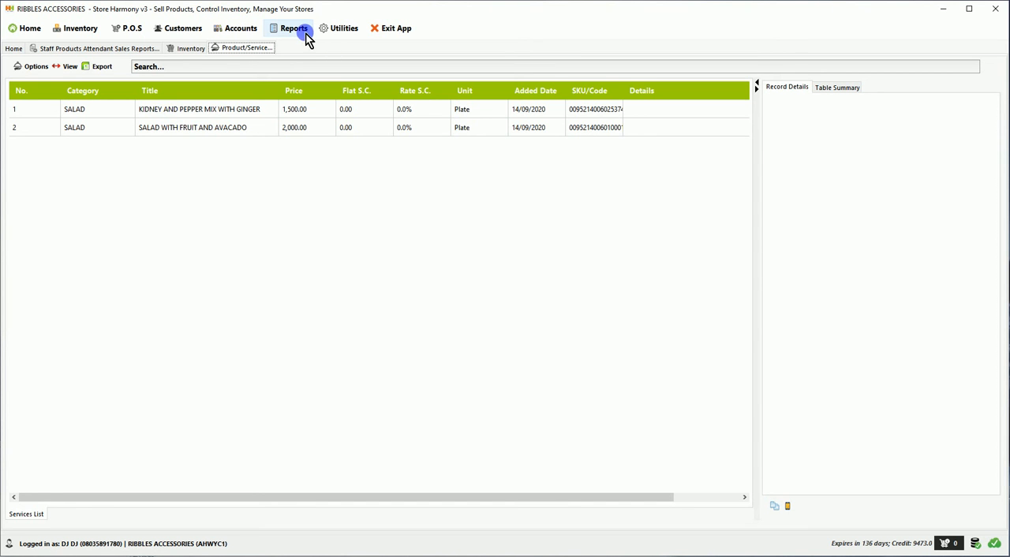
# In a new checkout window, add one plate of KIDNEY AND PEPPER MIX WITH GINGER from the SALAD services to the sale
pyautogui.click(136, 29)
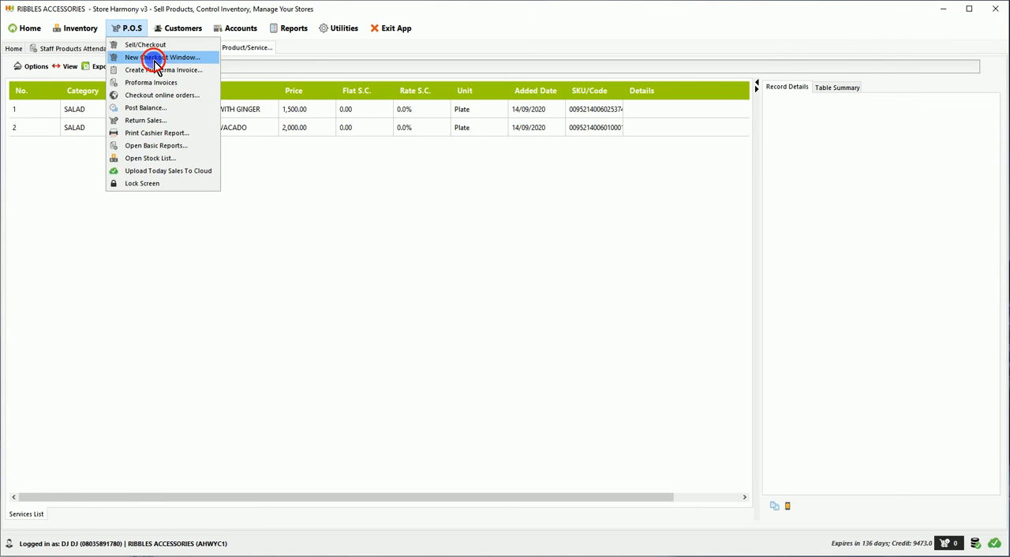
pyautogui.click(154, 57)
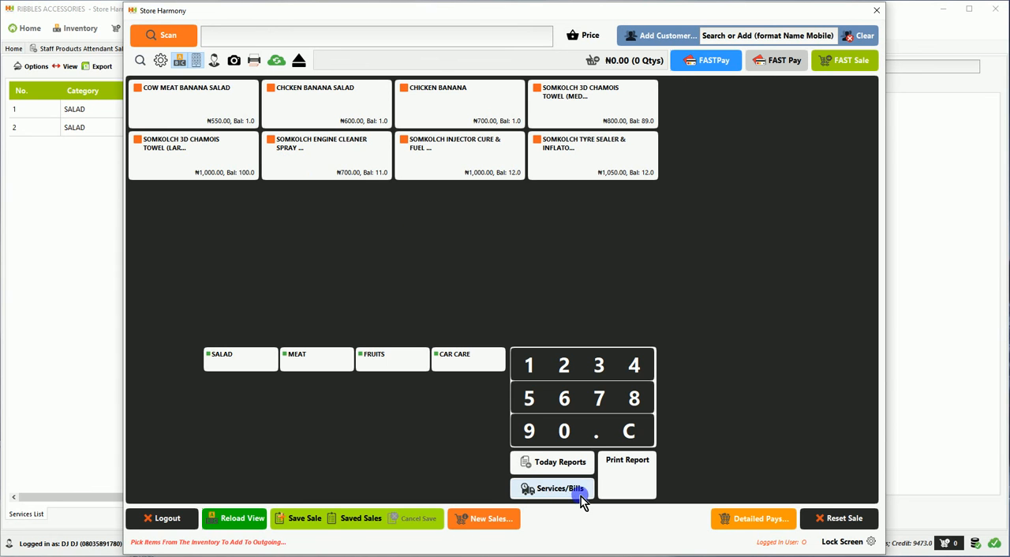
pyautogui.click(554, 492)
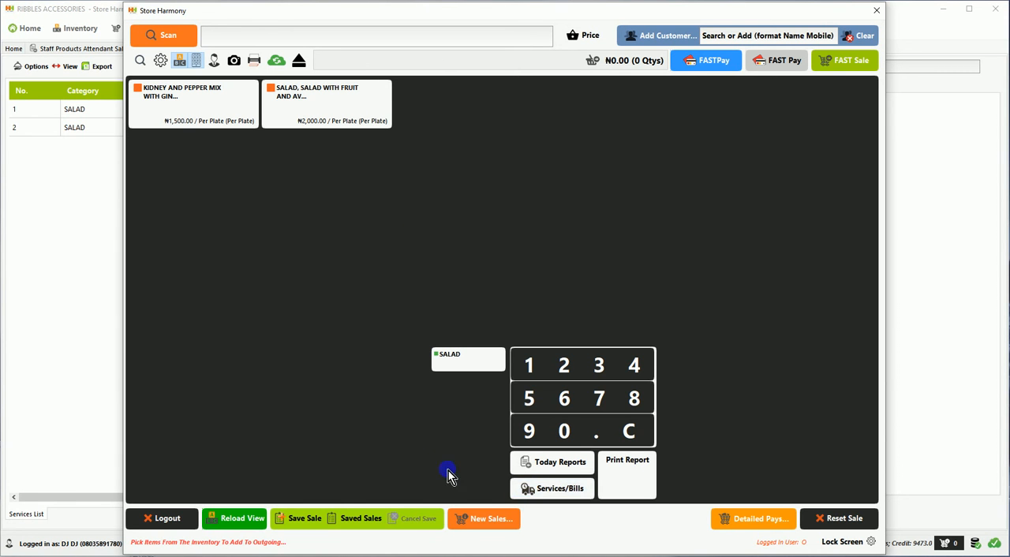
pyautogui.click(446, 371)
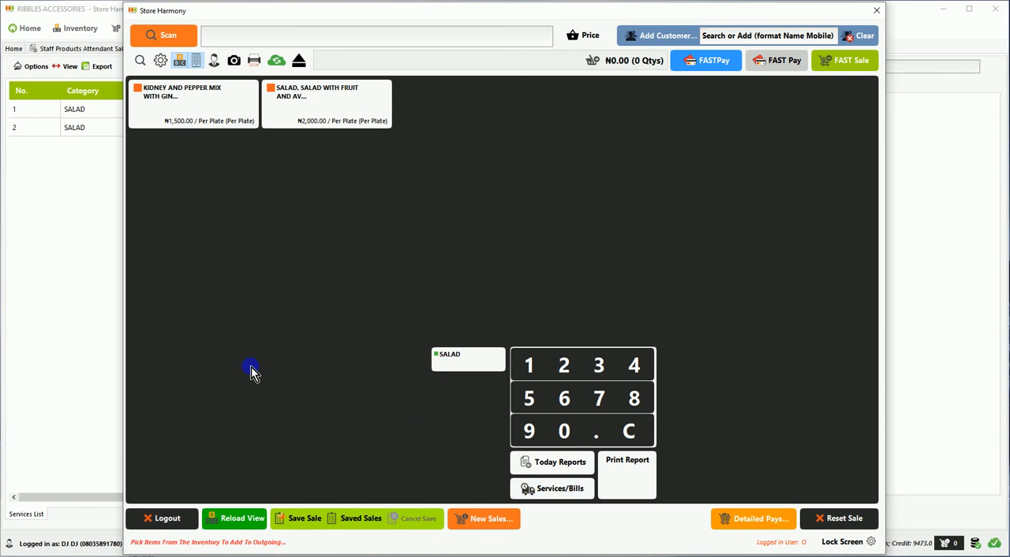
pyautogui.click(461, 368)
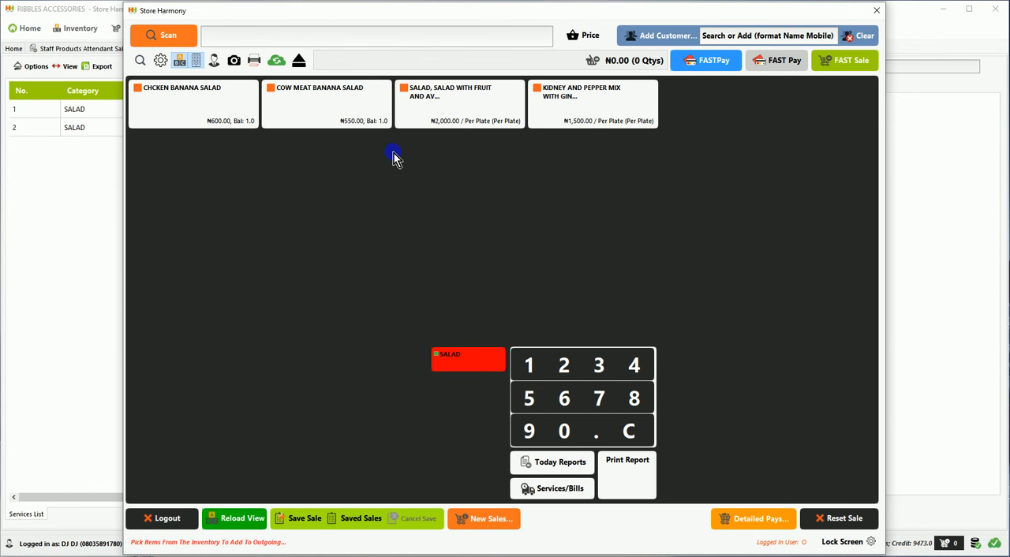
pyautogui.click(570, 110)
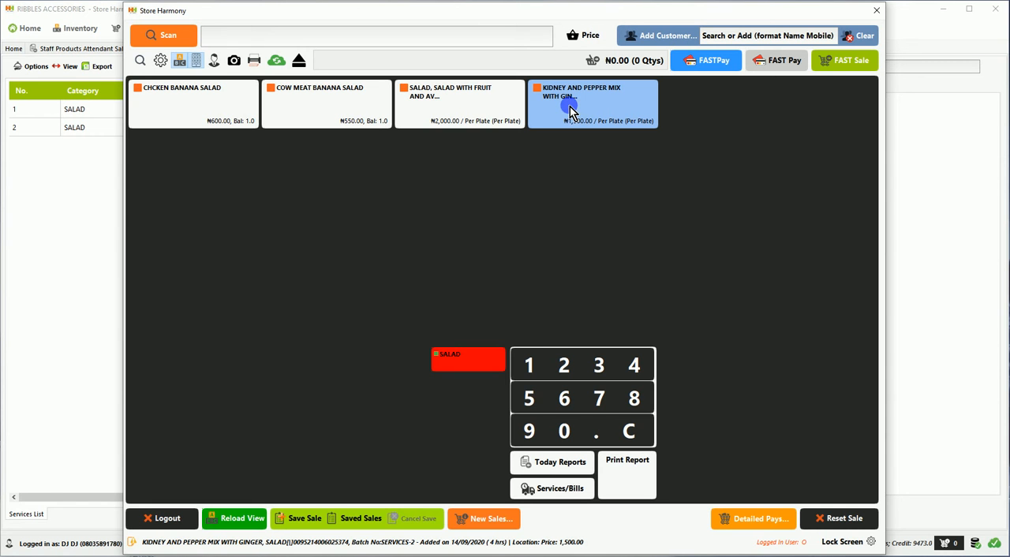
pyautogui.click(531, 363)
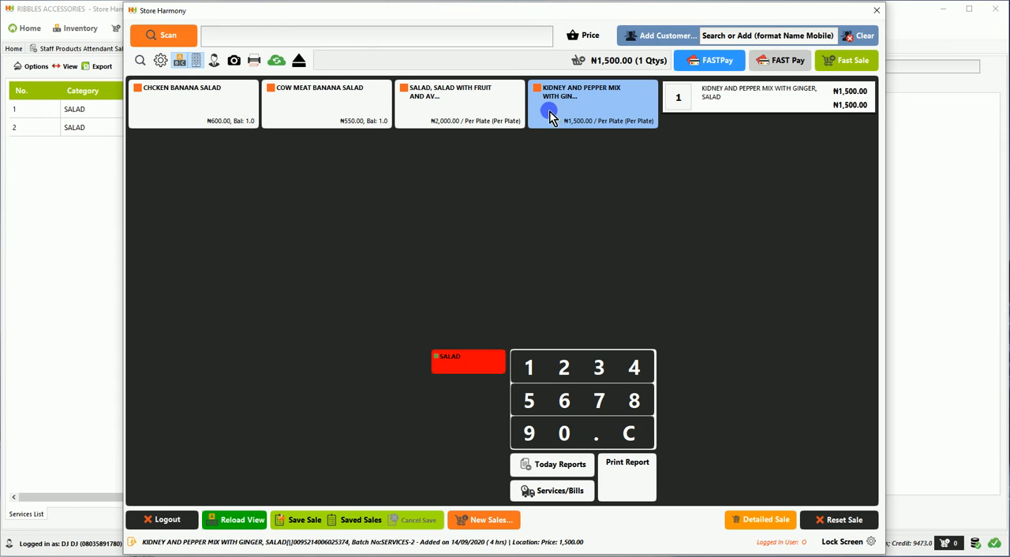
# Start a Fast Sale payment of 1500 in cash and assign it to the attendant with the SALES role
pyautogui.click(850, 66)
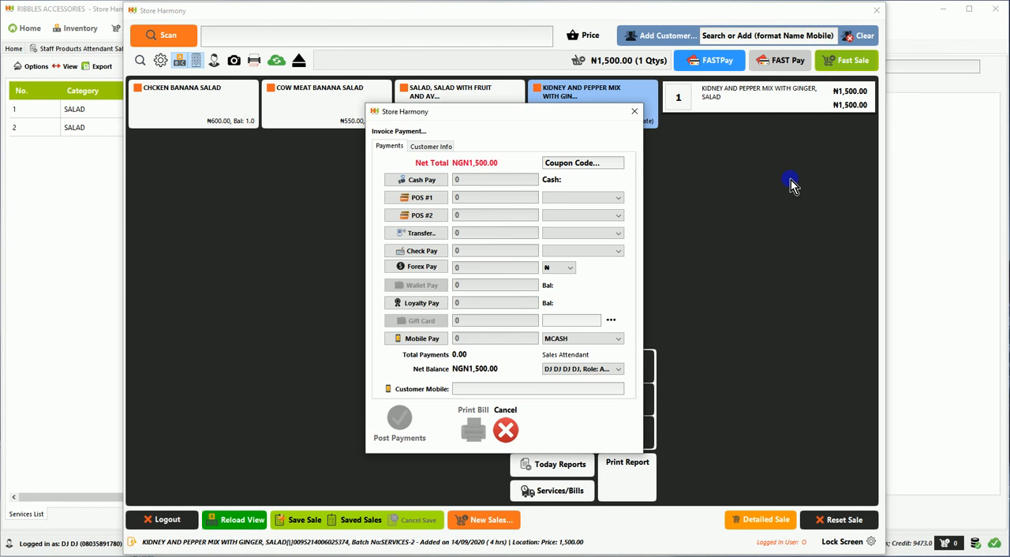
pyautogui.click(427, 180)
pyautogui.write('1500')
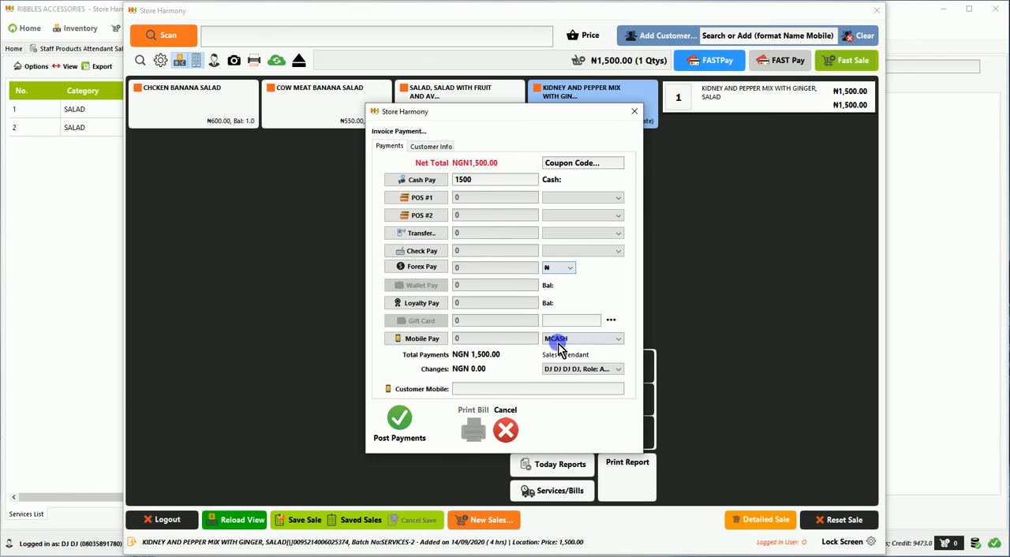
pyautogui.click(562, 371)
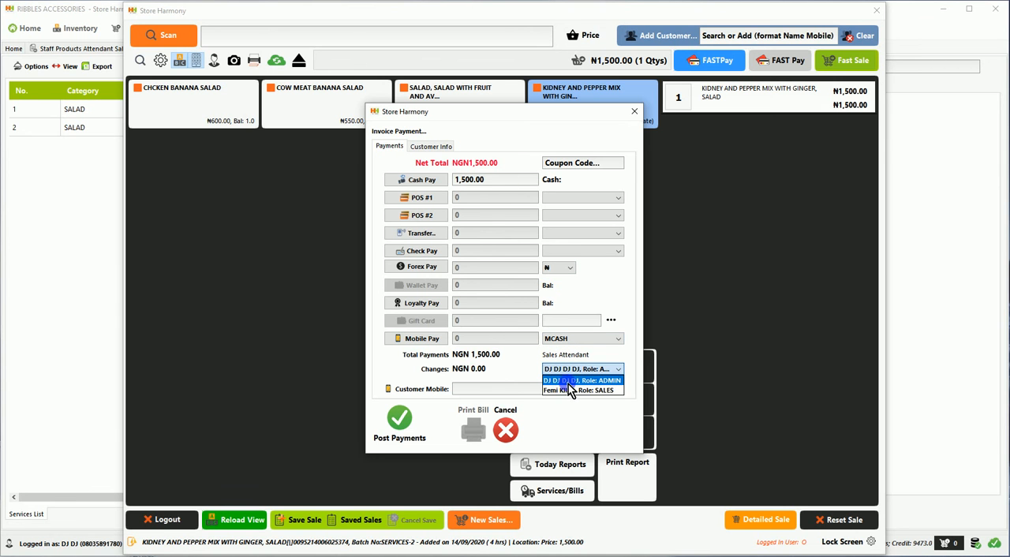
pyautogui.click(570, 389)
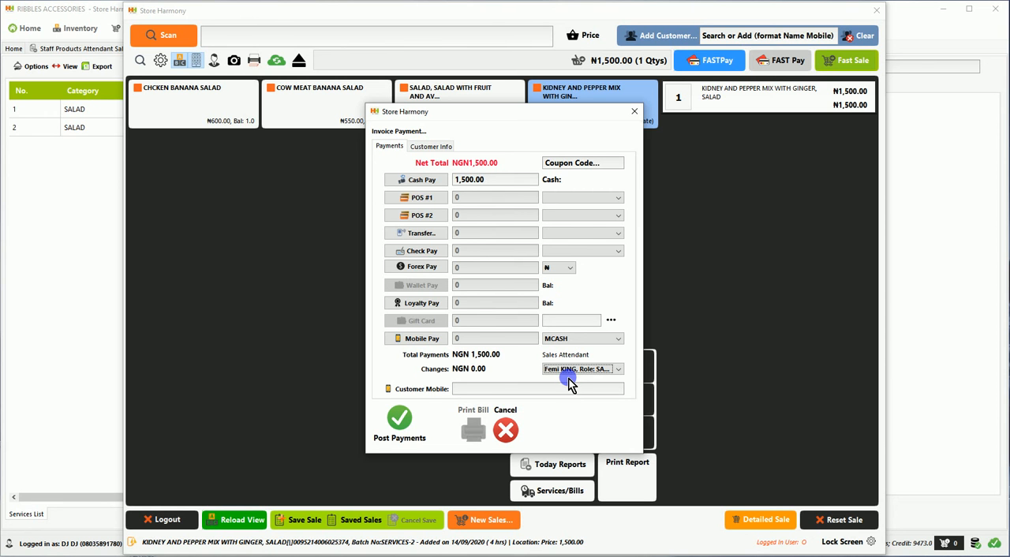
pyautogui.click(568, 394)
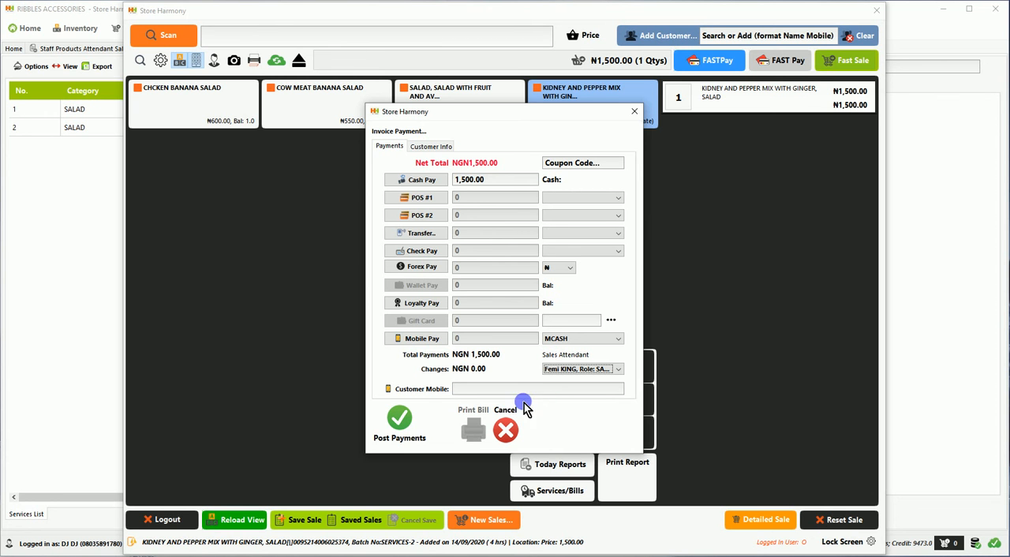
# Post the payment, and close the payment dialog and the checkout window
pyautogui.click(402, 424)
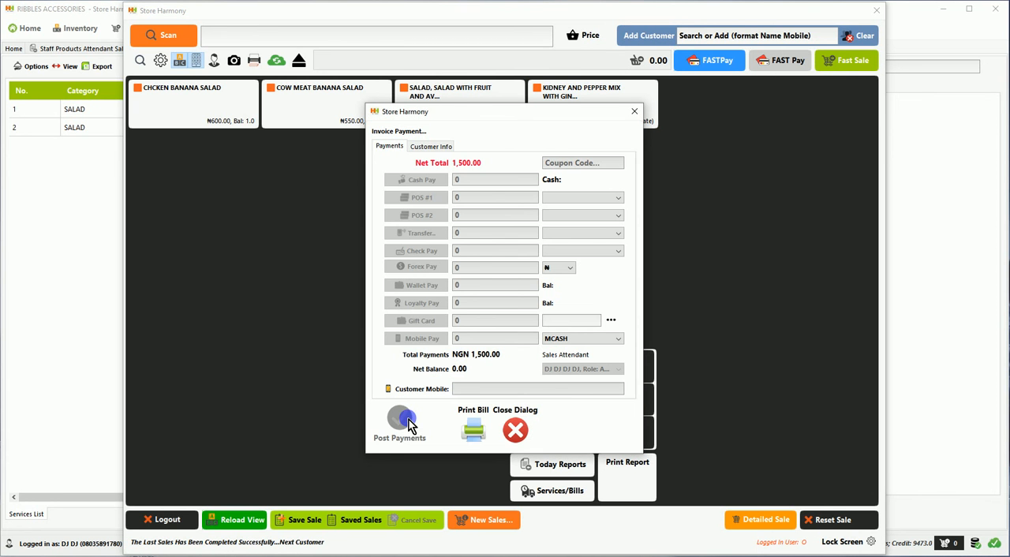
pyautogui.click(532, 429)
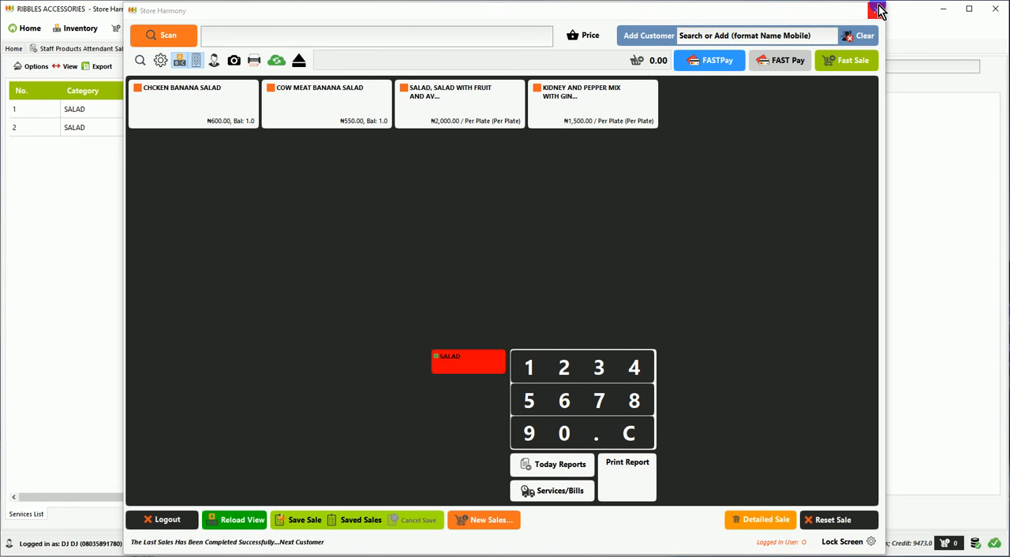
pyautogui.click(878, 10)
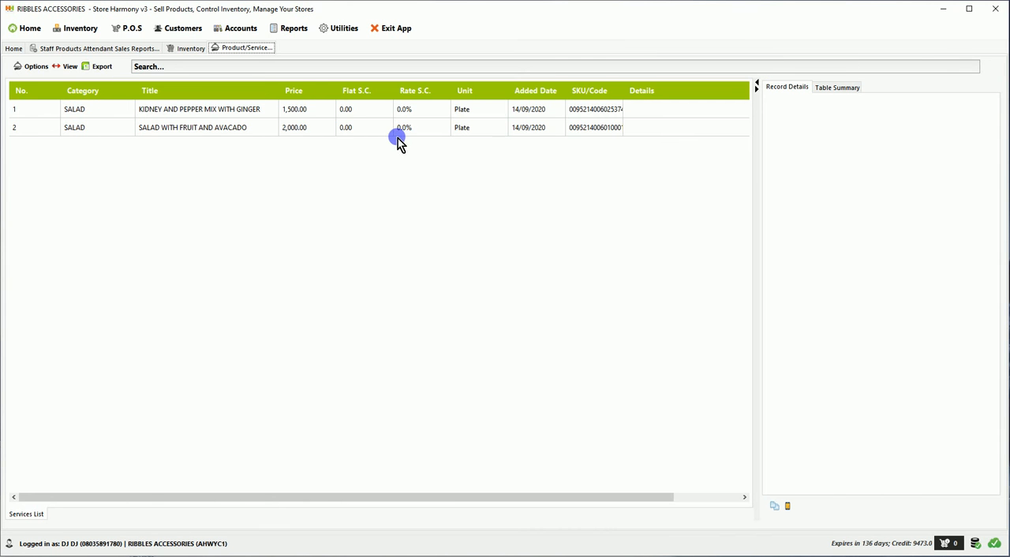
# Open the Staff Products Attendant Sales report, compare both staff members' reports, and examine the kidney and pepper mix and summary rows for the sales-role attendant
pyautogui.click(294, 30)
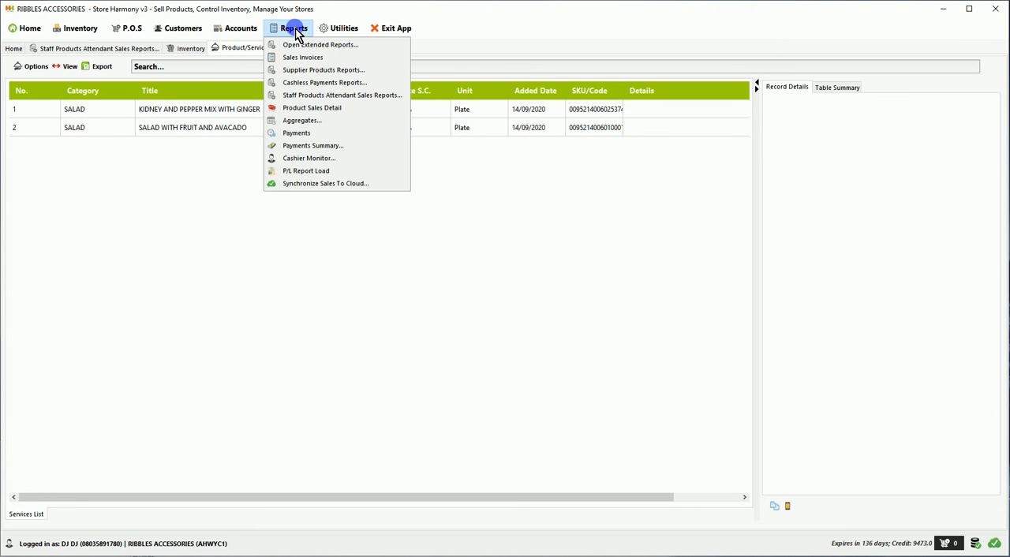
pyautogui.click(346, 96)
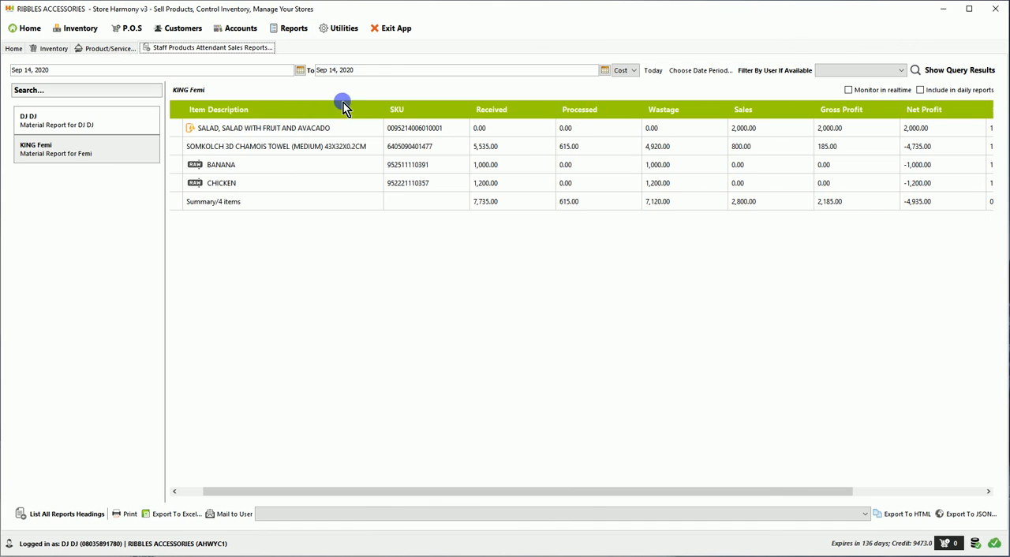
pyautogui.click(79, 126)
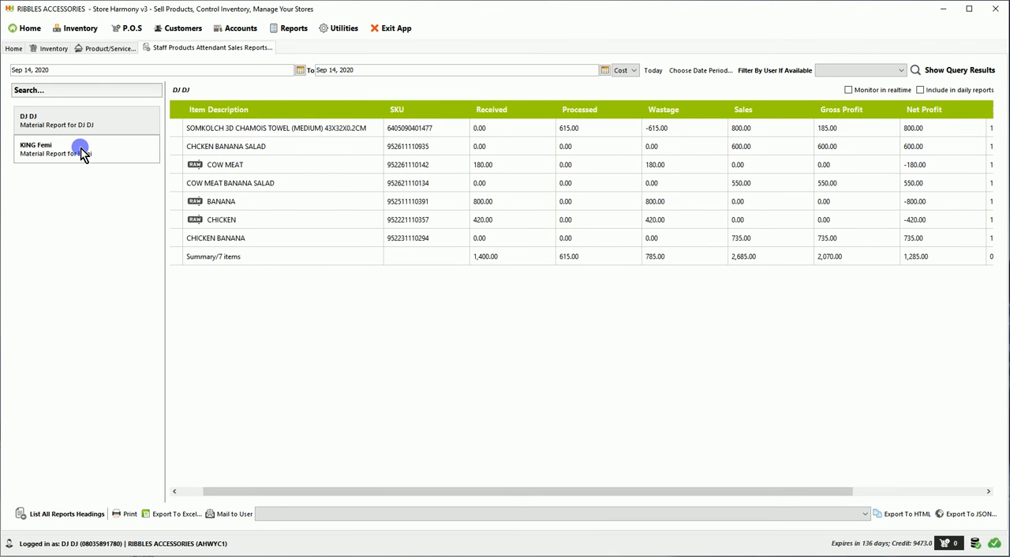
pyautogui.click(82, 153)
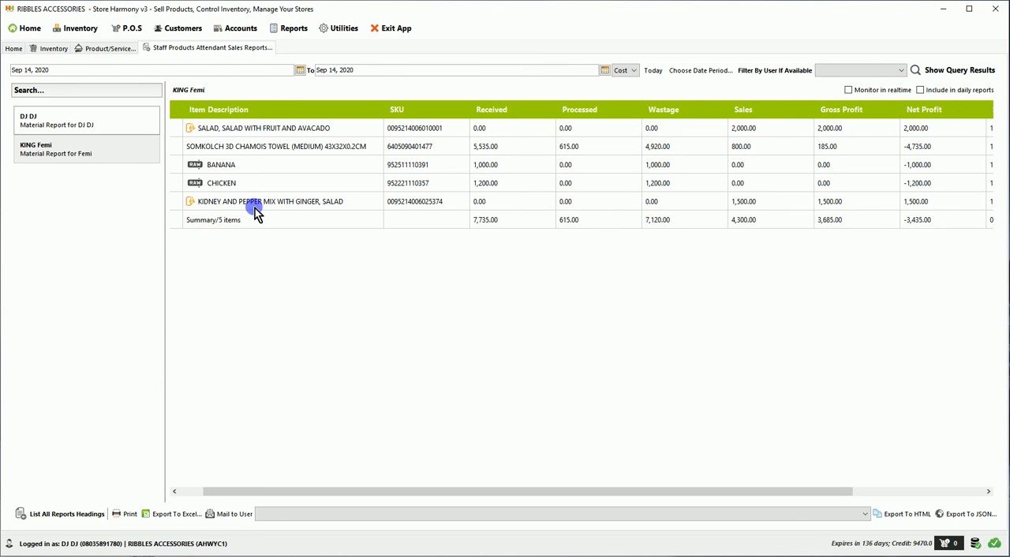
pyautogui.click(224, 206)
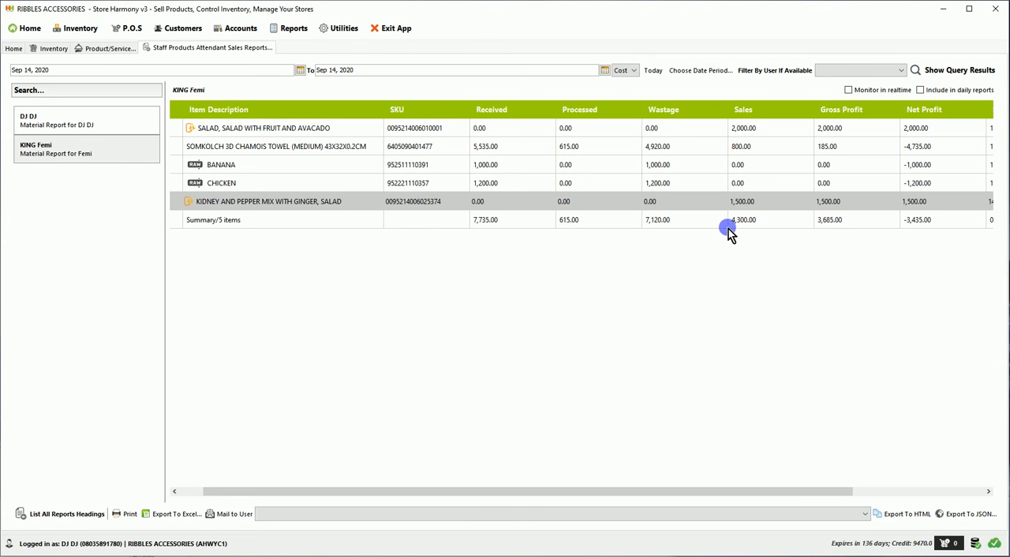
pyautogui.click(743, 228)
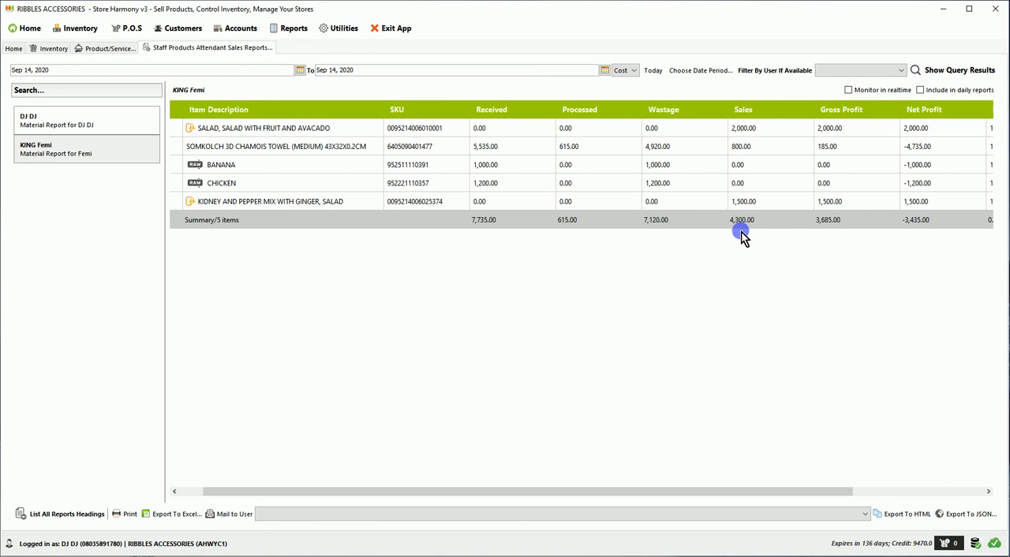